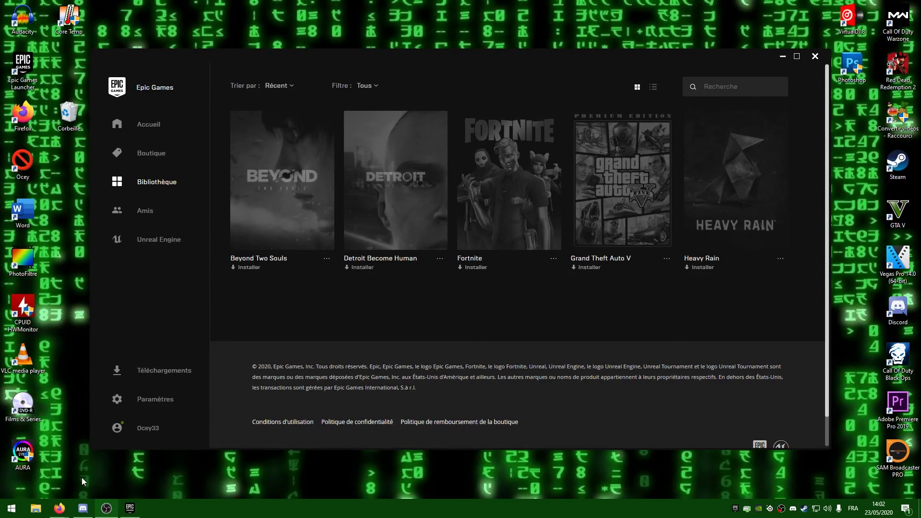
Install Grand Theft Auto V to C:\Program Files\Epic Games\GTAV, pausing and resuming once.
{"action": "left_click", "coordinate": [594, 201]}
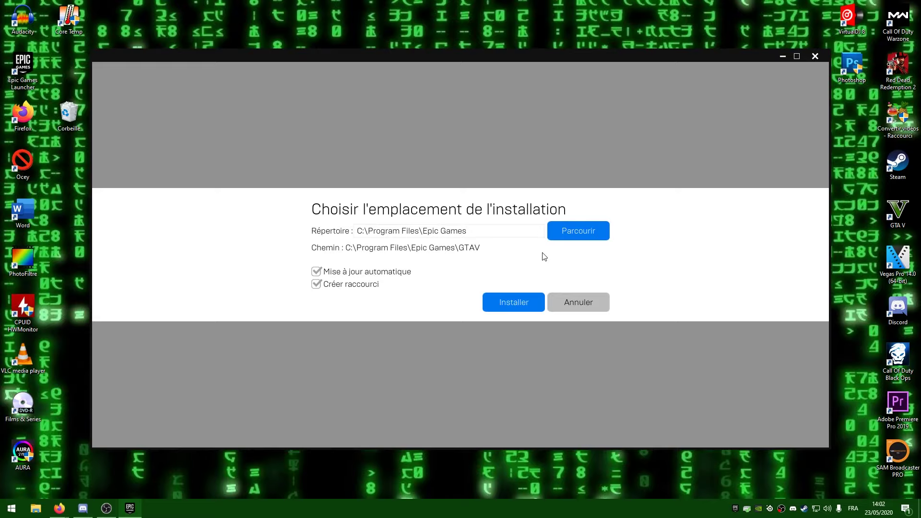
{"action": "left_click", "coordinate": [497, 302]}
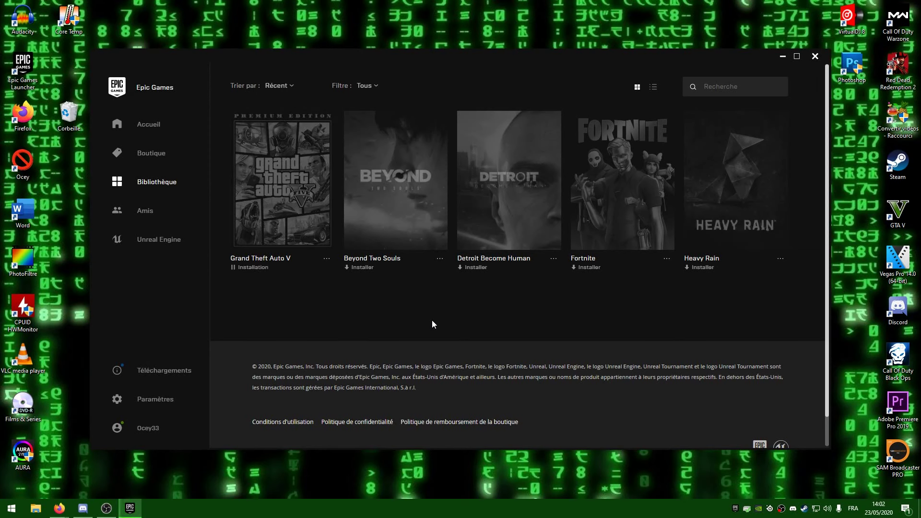
{"action": "left_click", "coordinate": [263, 181]}
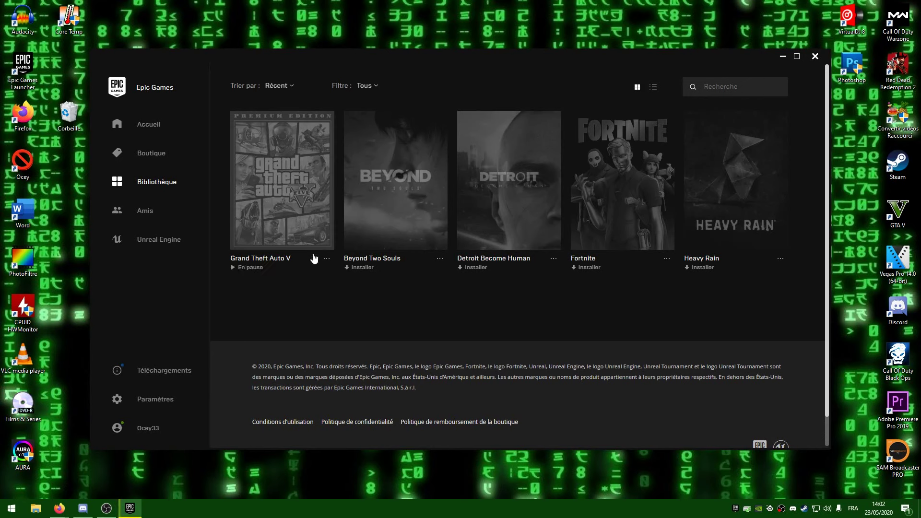
{"action": "left_click", "coordinate": [328, 259]}
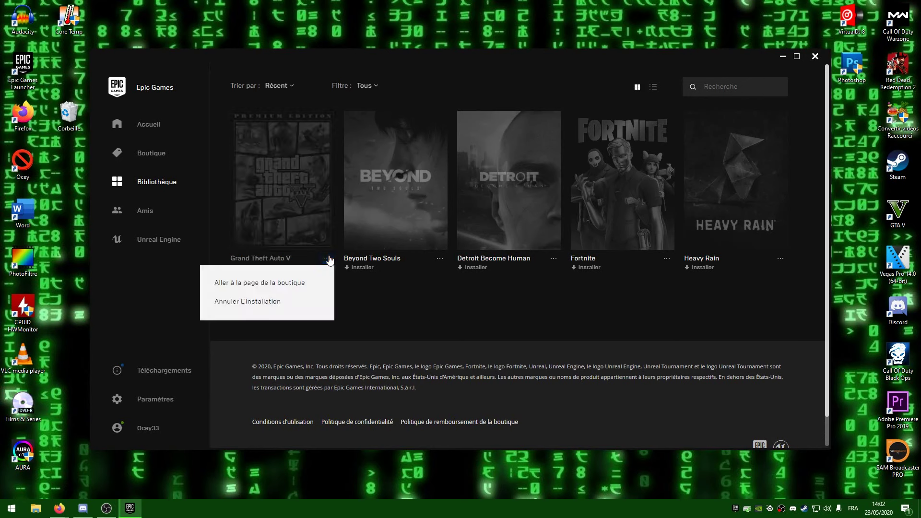
{"action": "left_click", "coordinate": [326, 224]}
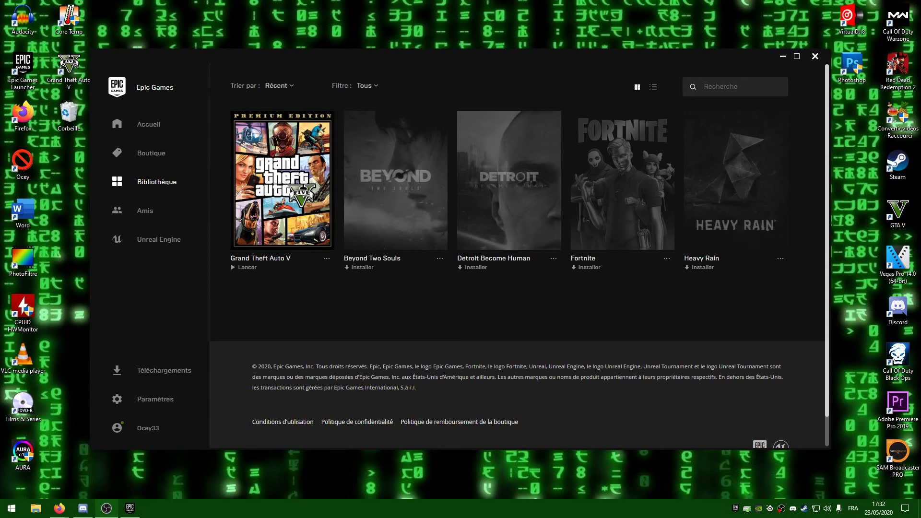
Launch GTA V and install Rockstar Games Launcher with default language, licence and folder.
{"action": "left_click", "coordinate": [247, 267]}
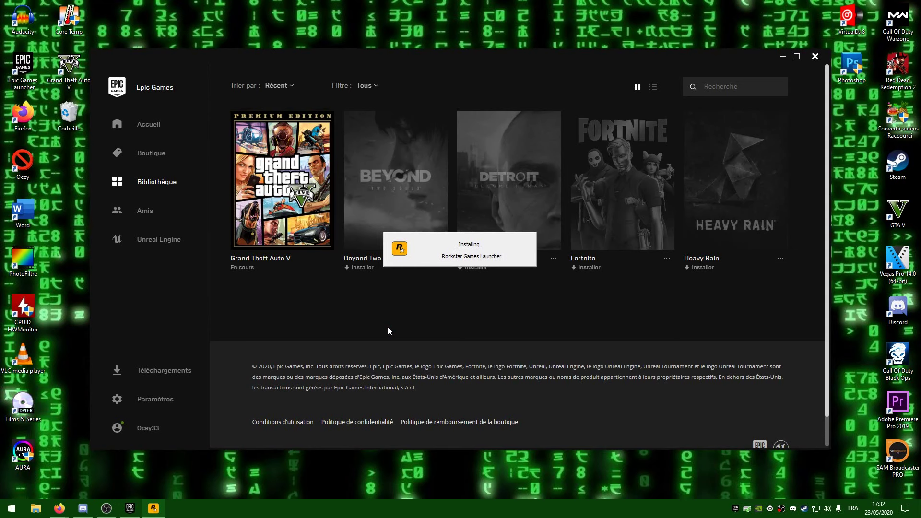
{"action": "left_click", "coordinate": [641, 361]}
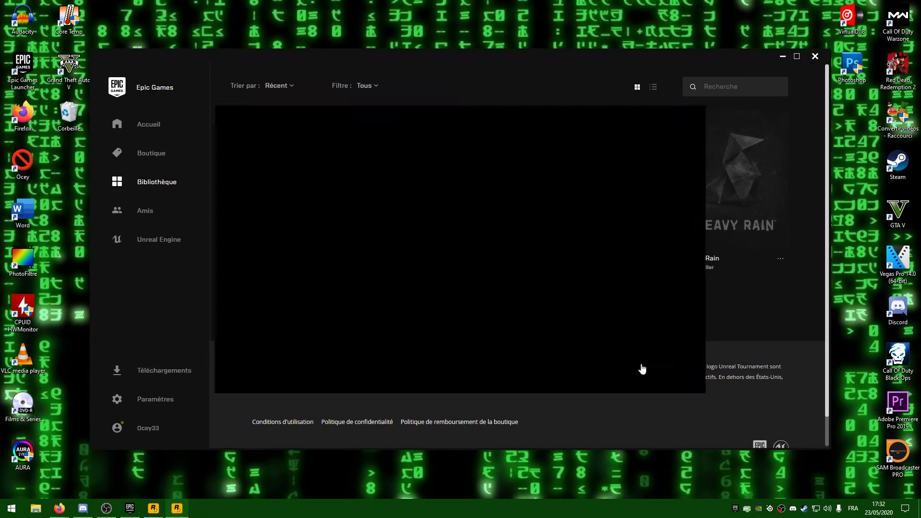
{"action": "left_click", "coordinate": [633, 356]}
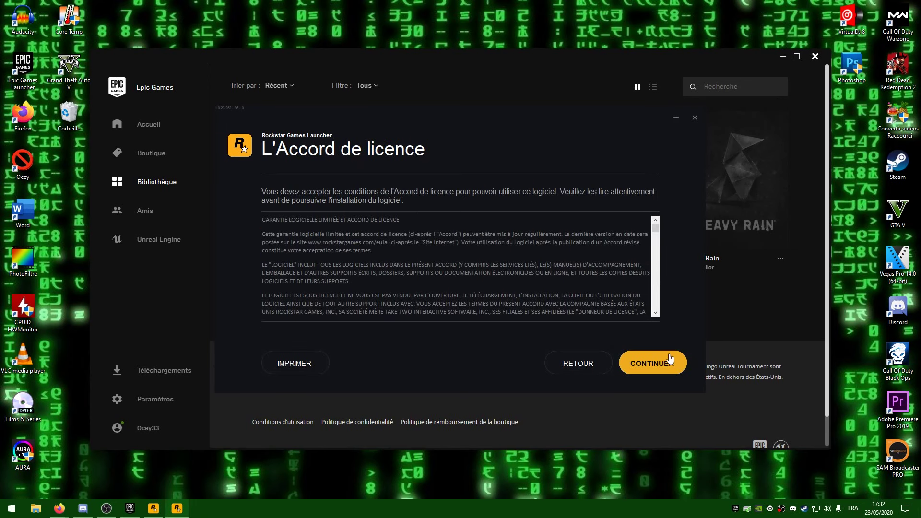
{"action": "left_click", "coordinate": [633, 356]}
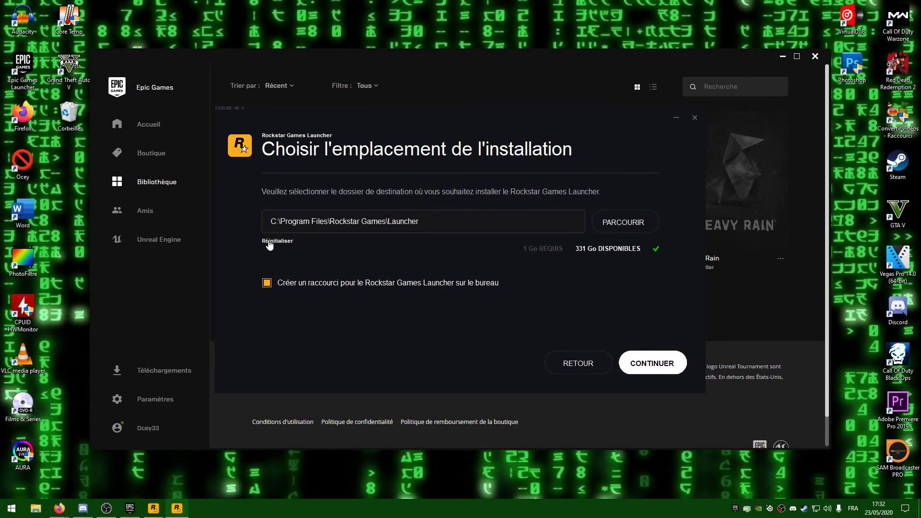
{"action": "left_click", "coordinate": [669, 375]}
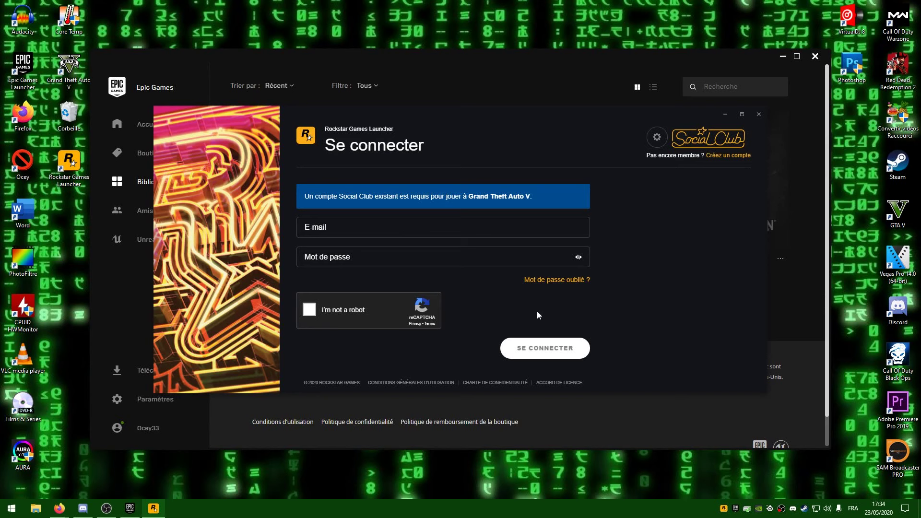
Start a Social Club account with the e-mail address, then allow GTA V through the firewall.
{"action": "left_click", "coordinate": [724, 156]}
{"action": "left_click", "coordinate": [390, 302]}
{"action": "left_click", "coordinate": [551, 331]}
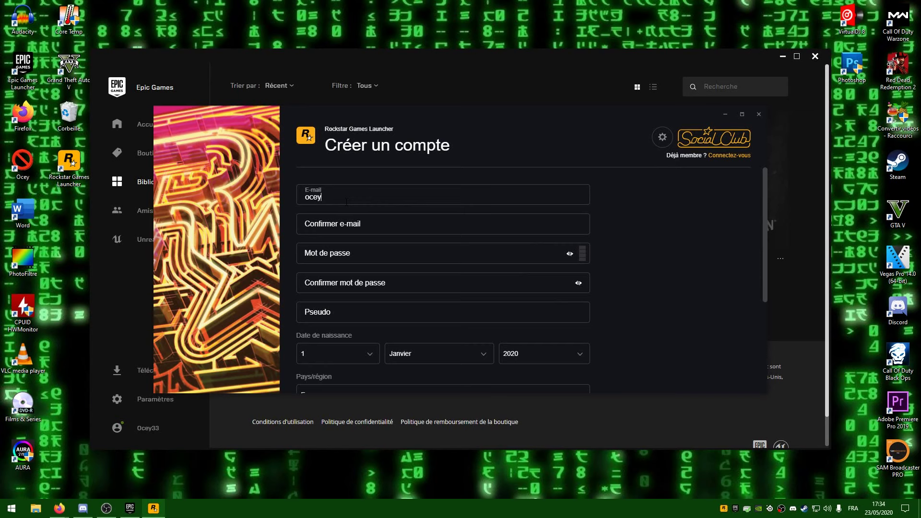
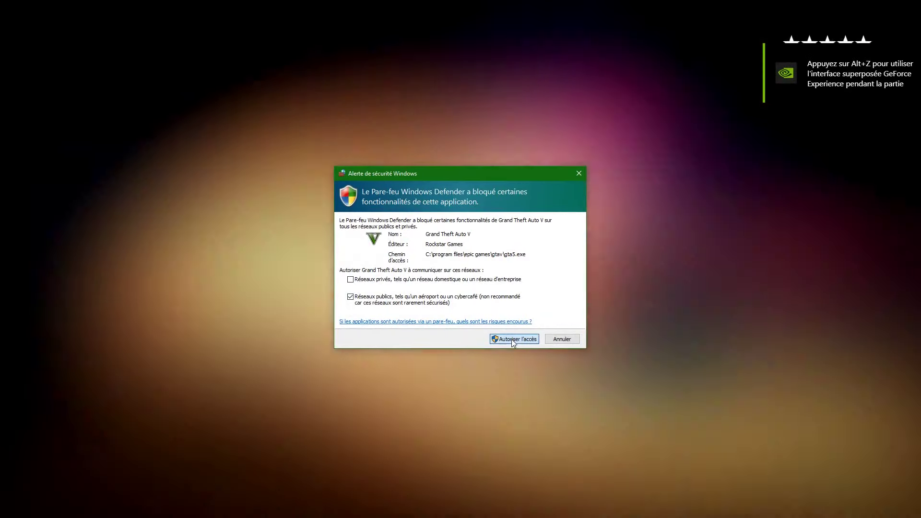
{"action": "left_click", "coordinate": [512, 339]}
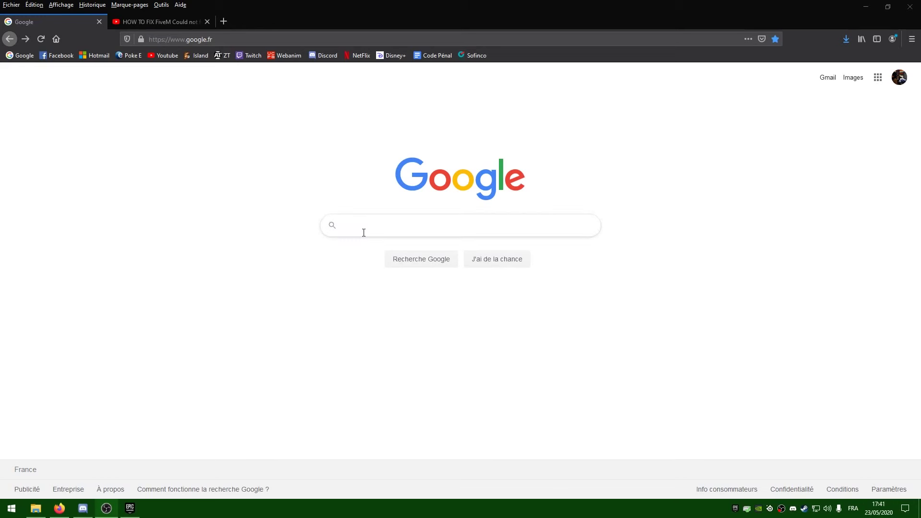
Google 'telecharger fivem' and open the official fivem.net site.
{"action": "left_click", "coordinate": [362, 233]}
{"action": "type", "text": "telecharger "}
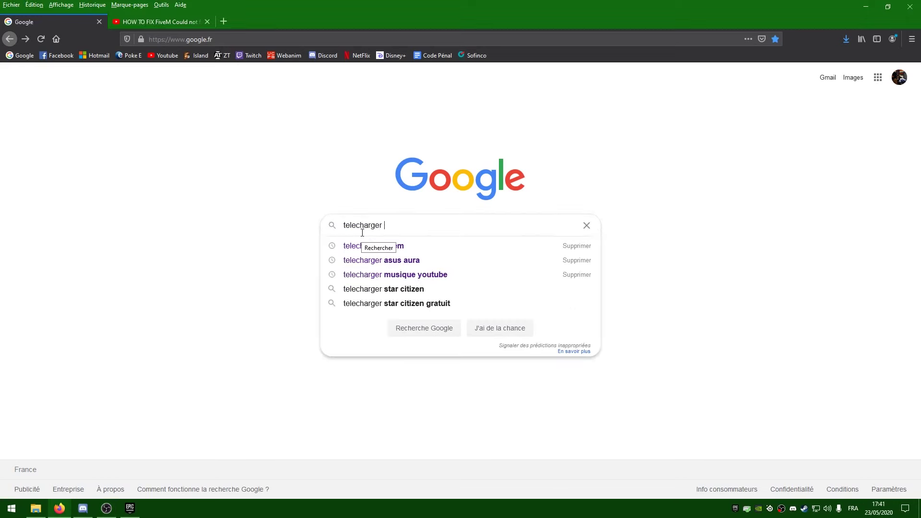
{"action": "type", "text": "fivem"}
{"action": "key", "text": "Return"}
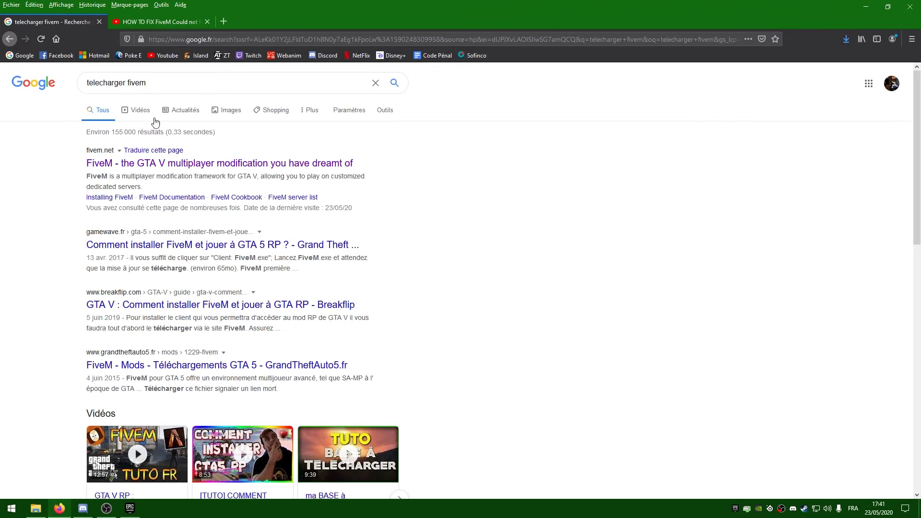
{"action": "left_click", "coordinate": [178, 164]}
Download and save FiveM.exe, then show it in its Téléchargements folder.
{"action": "left_click", "coordinate": [669, 274]}
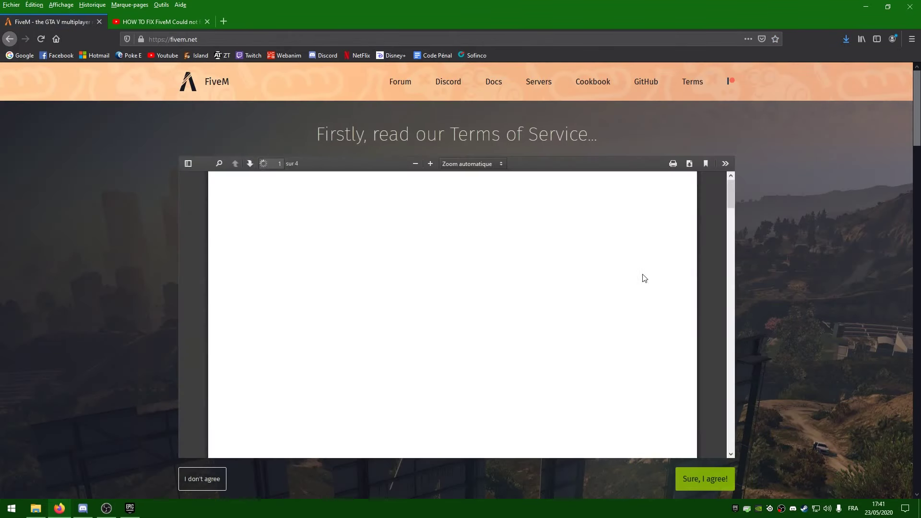
{"action": "left_click", "coordinate": [704, 478]}
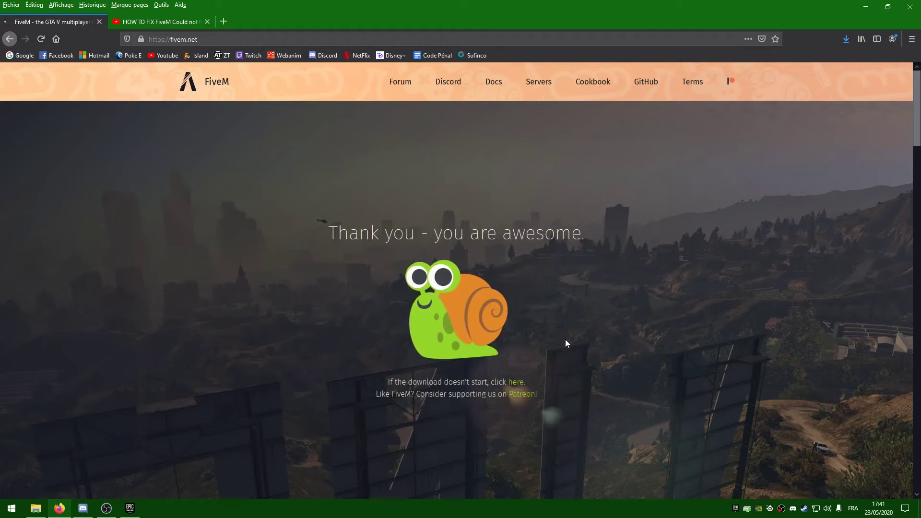
{"action": "left_click", "coordinate": [484, 247]}
{"action": "key", "text": "ctrl+shift+y"}
{"action": "right_click", "coordinate": [291, 149]}
{"action": "left_click", "coordinate": [304, 155]}
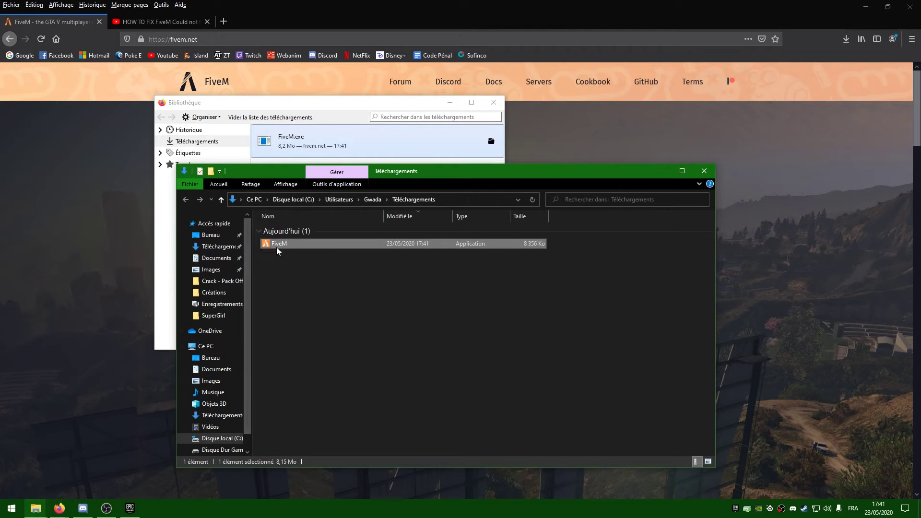
Run FiveM.exe, close Firefox's Library window, and allow FiveM through the firewall.
{"action": "double_click", "coordinate": [277, 246]}
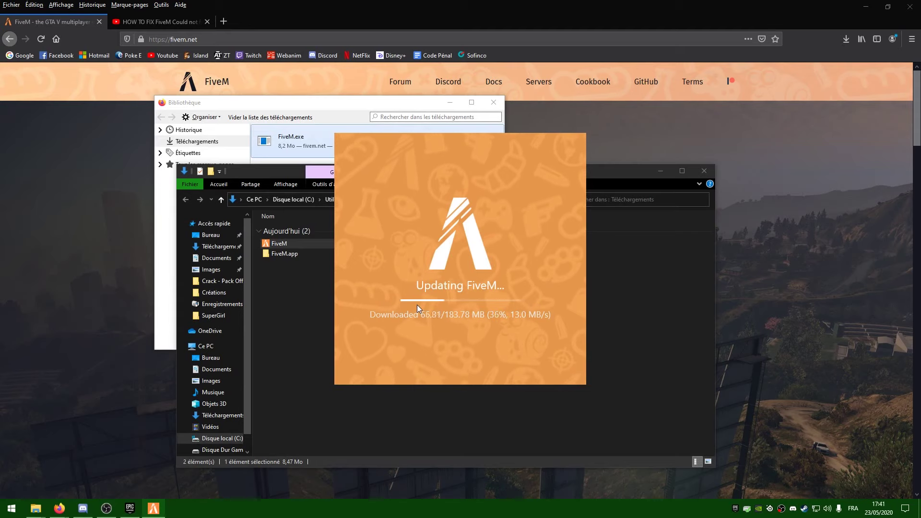
{"action": "left_click", "coordinate": [501, 99]}
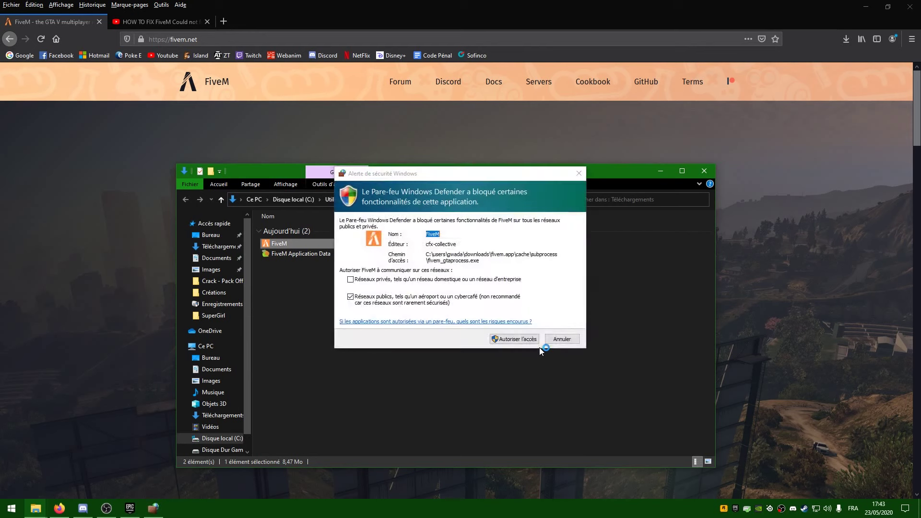
{"action": "left_click", "coordinate": [522, 341]}
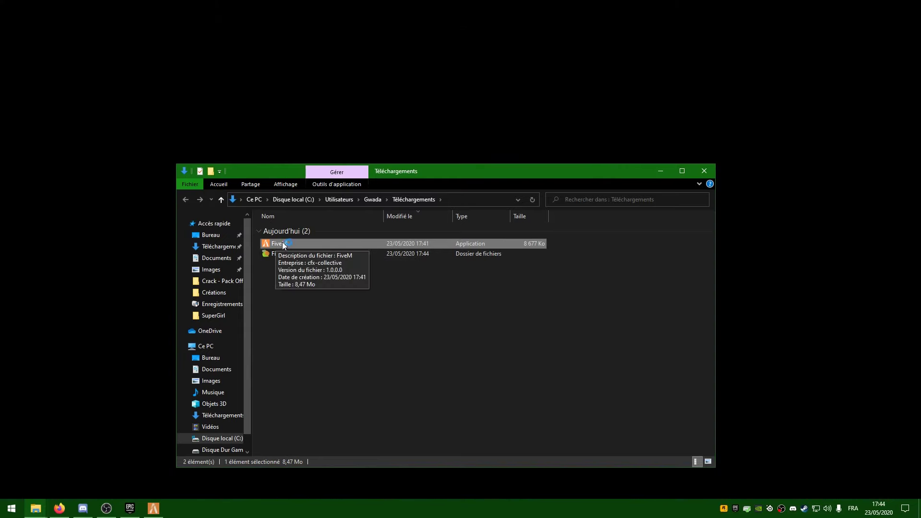
Open FiveM Application Data's cache folder and select everything except the game folder.
{"action": "double_click", "coordinate": [283, 228]}
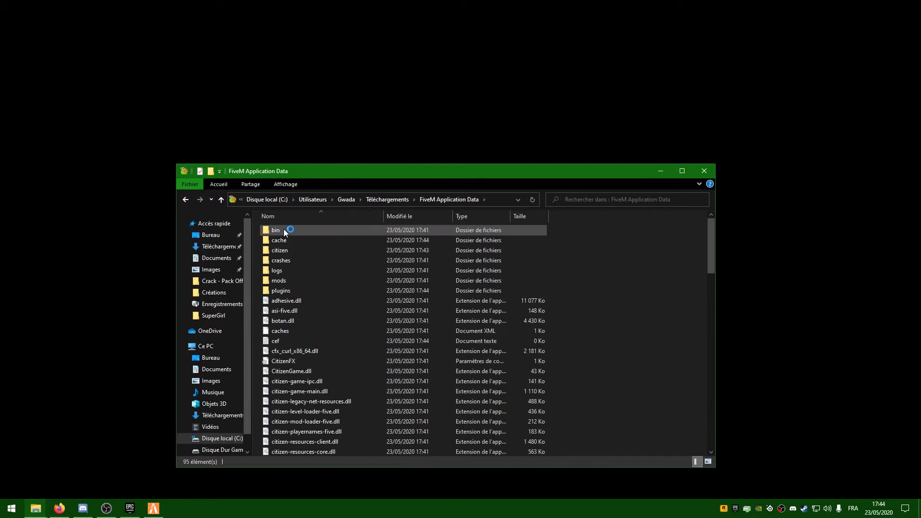
{"action": "scroll", "coordinate": [299, 329], "scroll_direction": "down", "scroll_amount": 12}
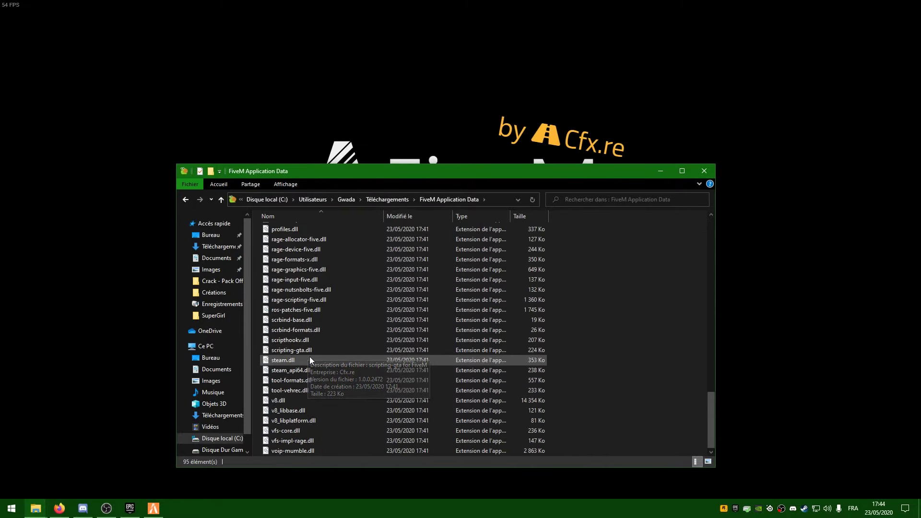
{"action": "scroll", "coordinate": [309, 355], "scroll_direction": "up", "scroll_amount": 15}
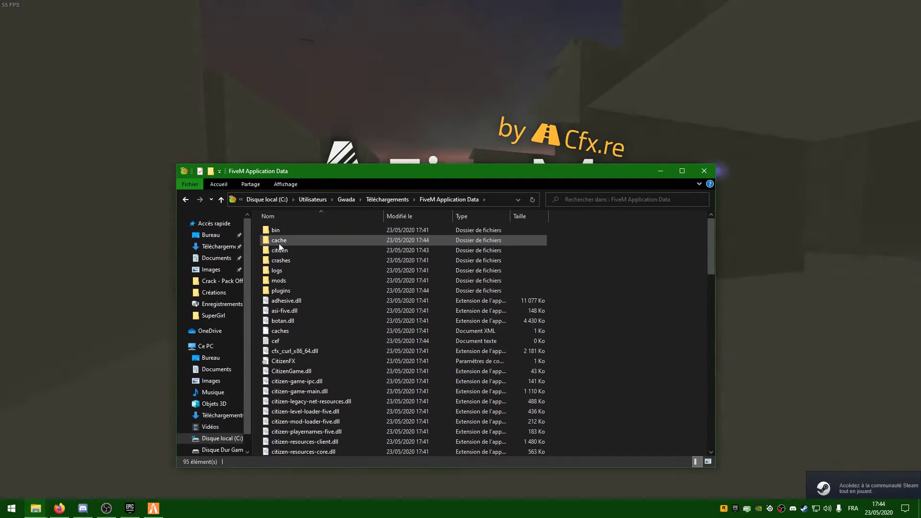
{"action": "double_click", "coordinate": [278, 241]}
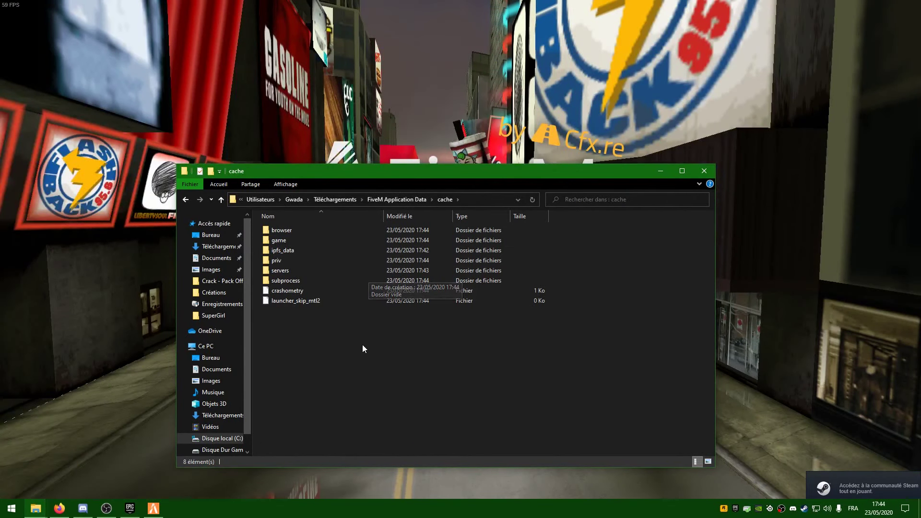
{"action": "left_click_drag", "start_coordinate": [415, 370], "coordinate": [286, 216]}
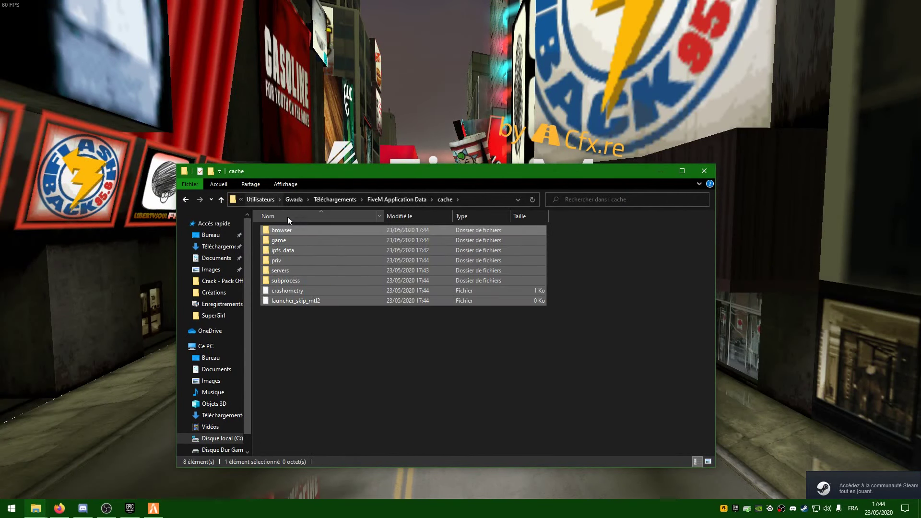
{"action": "left_click", "coordinate": [287, 242], "text": "ctrl"}
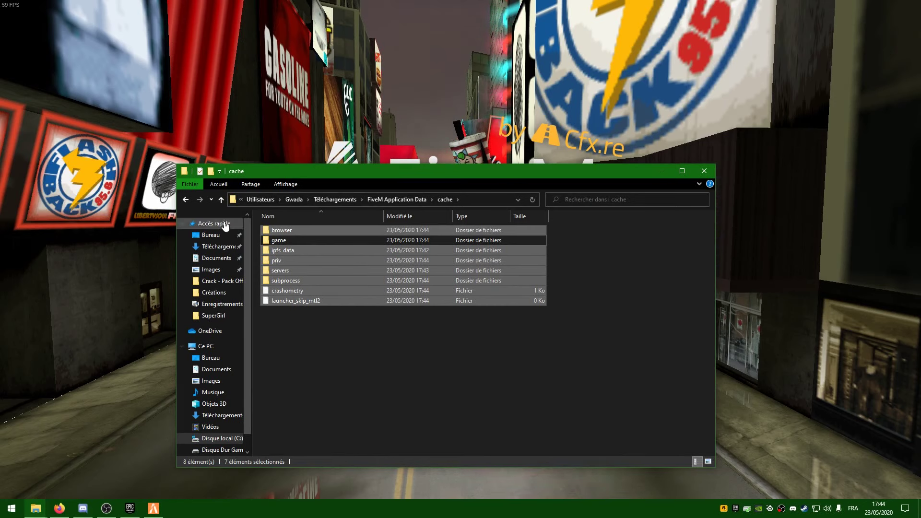
Look inside the citizen folder, then return to the Téléchargements folder.
{"action": "left_click", "coordinate": [185, 200]}
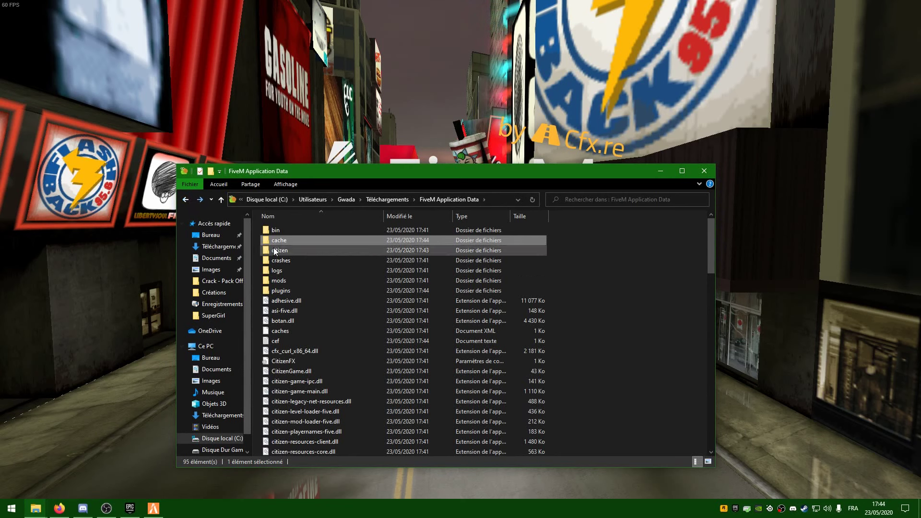
{"action": "double_click", "coordinate": [307, 250]}
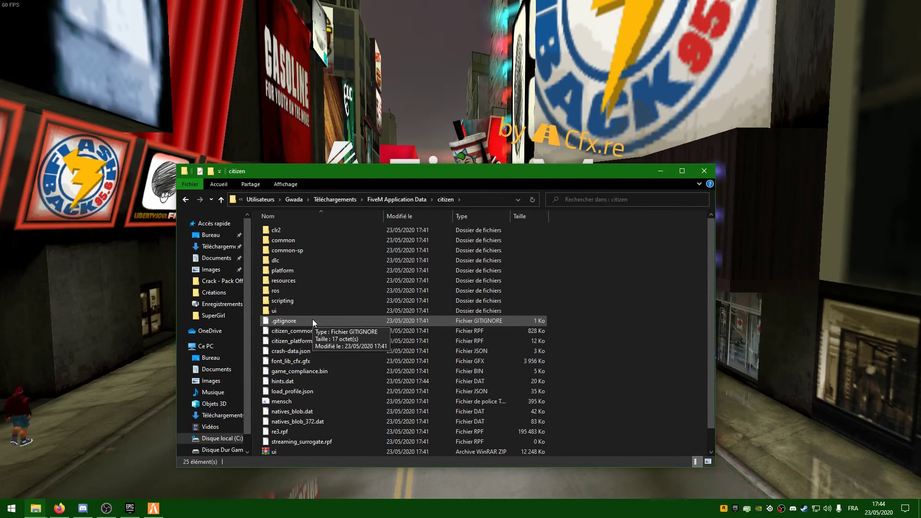
{"action": "left_click", "coordinate": [184, 200]}
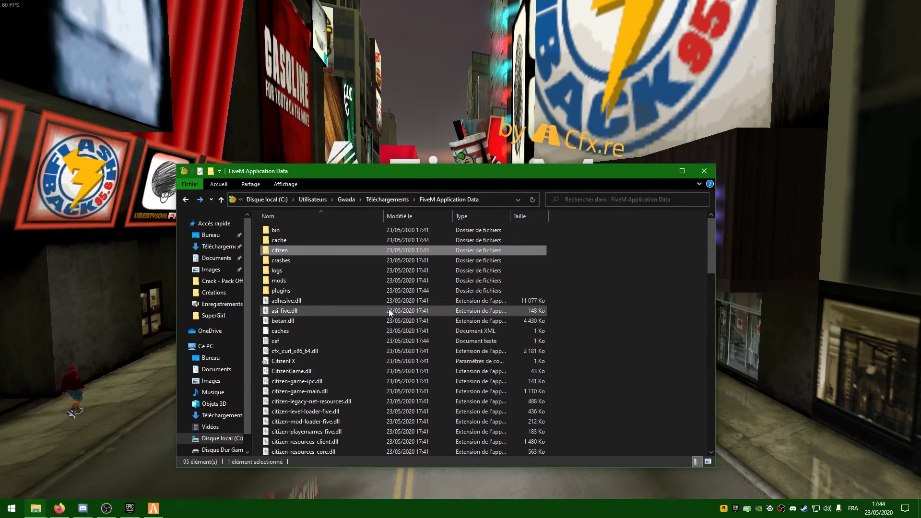
{"action": "scroll", "coordinate": [381, 323], "scroll_direction": "down", "scroll_amount": 16}
{"action": "scroll", "coordinate": [386, 365], "scroll_direction": "up", "scroll_amount": 16}
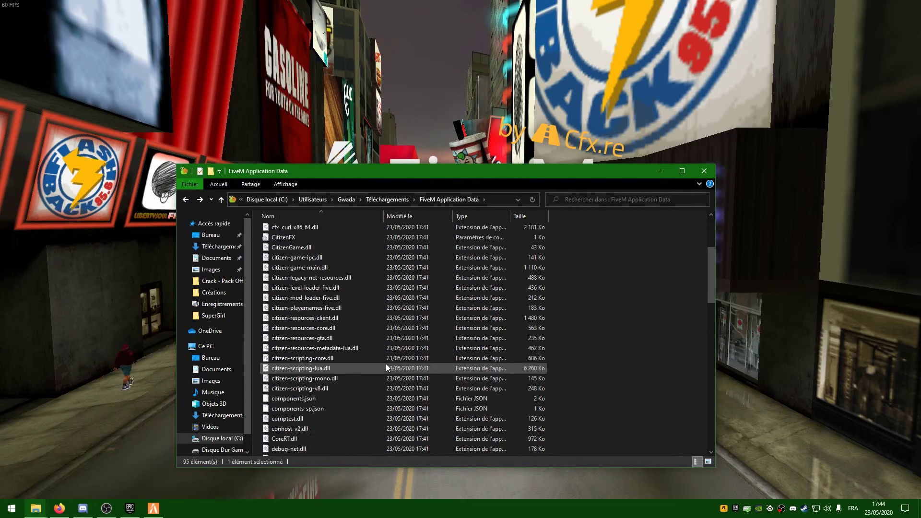
{"action": "left_click", "coordinate": [186, 200]}
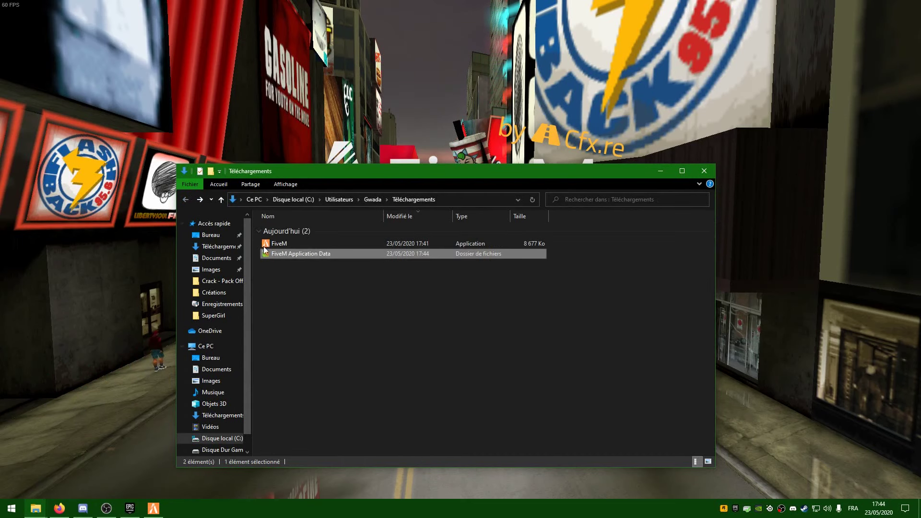
Minimize Explorer, start FiveM, and focus the search on its Servers list.
{"action": "left_click", "coordinate": [660, 172]}
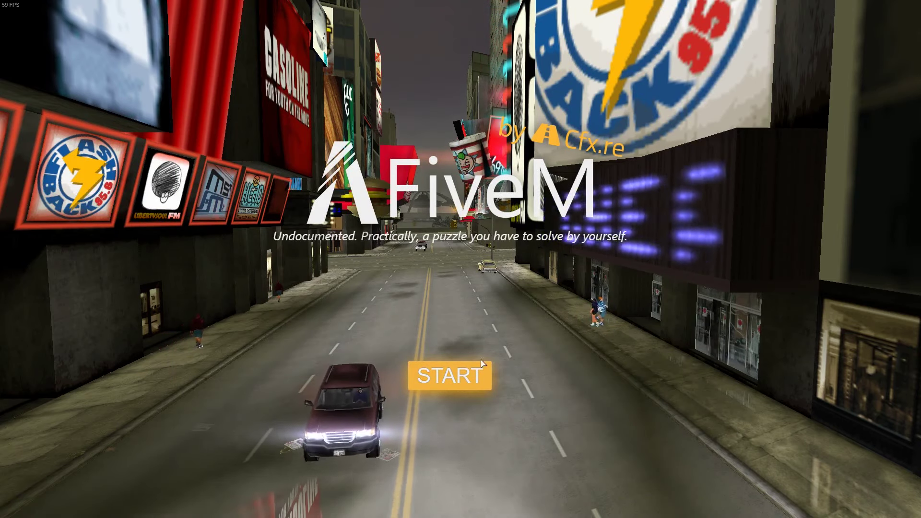
{"action": "left_click", "coordinate": [481, 364]}
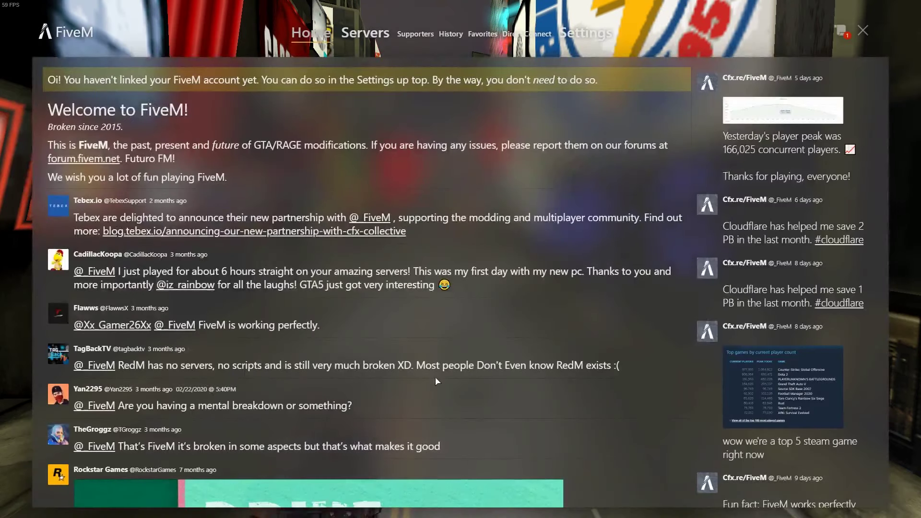
{"action": "left_click", "coordinate": [368, 34]}
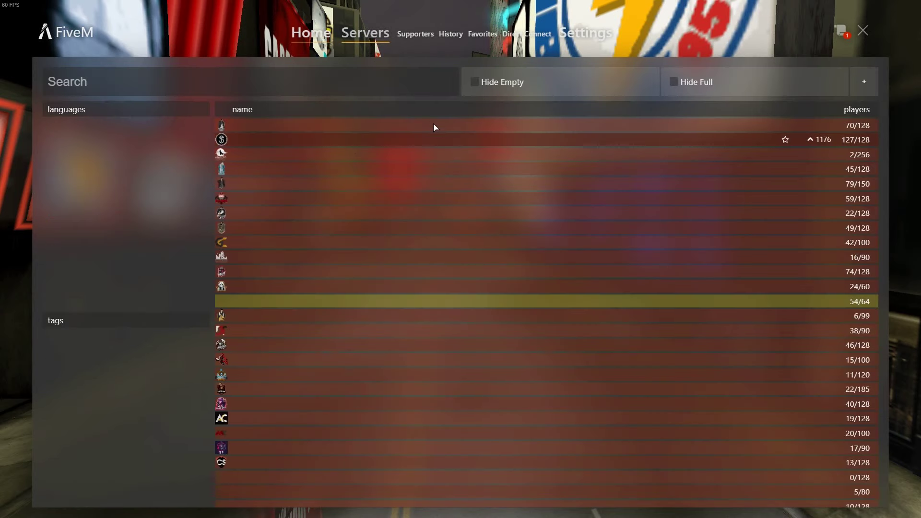
{"action": "left_click", "coordinate": [266, 82]}
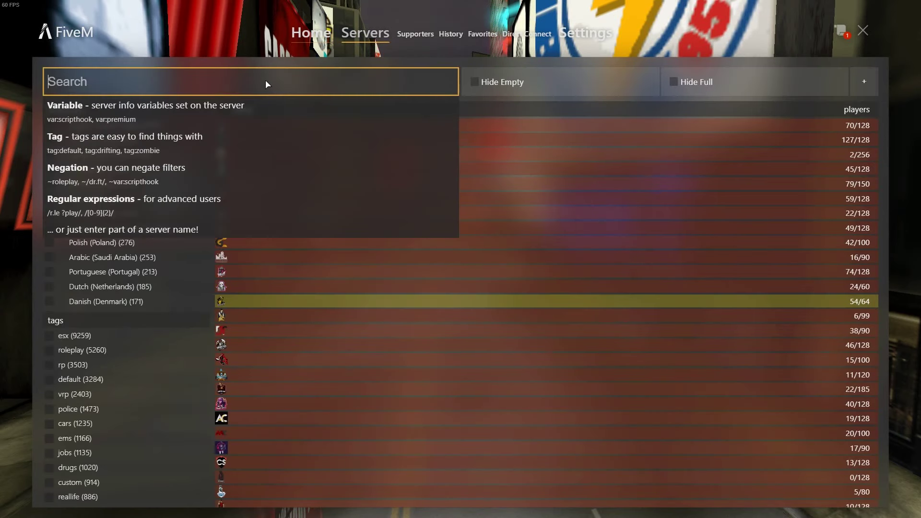
Search servers for 'FR' and sort them by player count, most first.
{"action": "type", "text": "FR"}
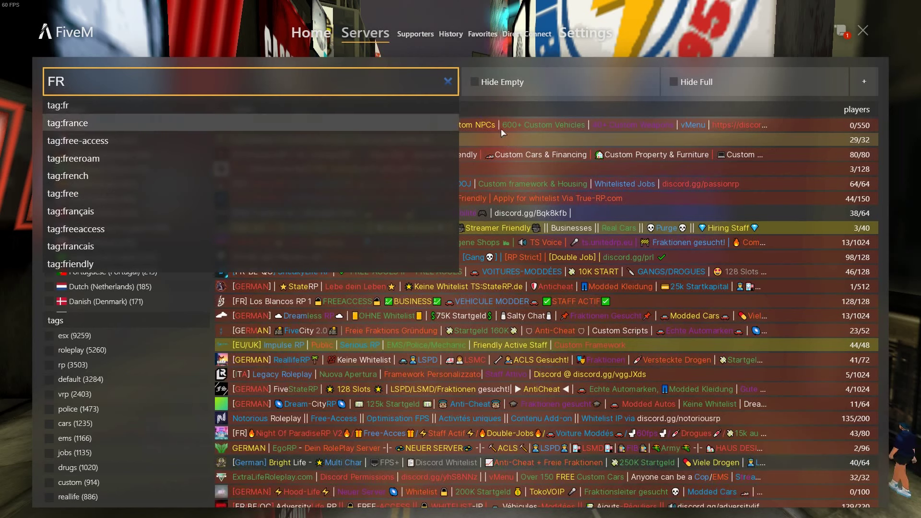
{"action": "left_click", "coordinate": [539, 103]}
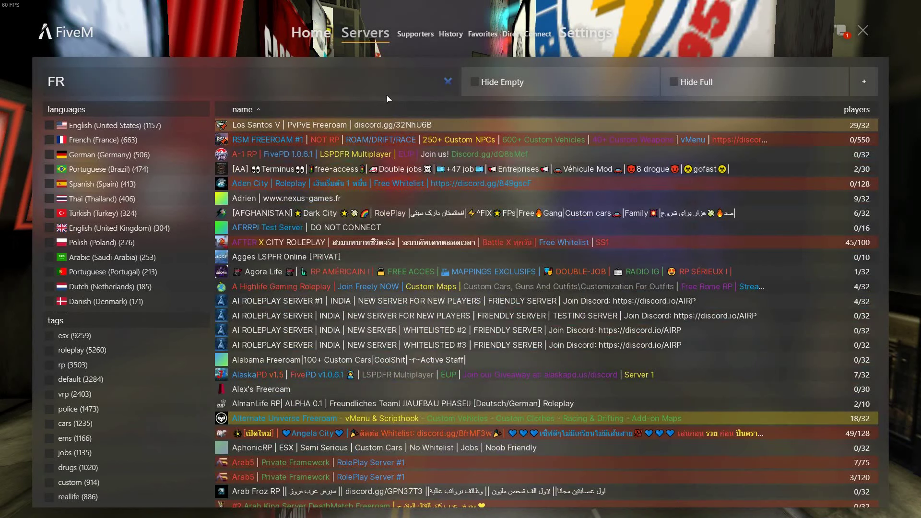
{"action": "left_click", "coordinate": [856, 112]}
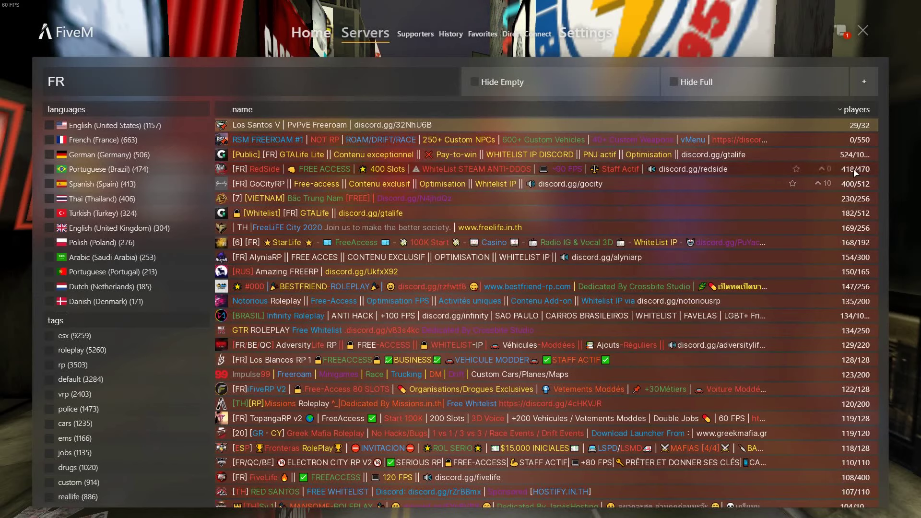
{"action": "scroll", "coordinate": [398, 258], "scroll_direction": "down", "scroll_amount": 6}
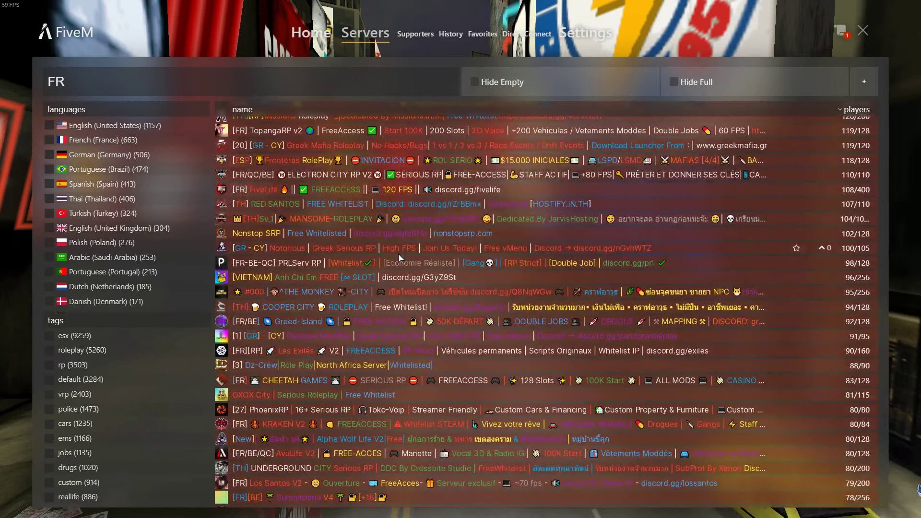
{"action": "scroll", "coordinate": [614, 291], "scroll_direction": "up", "scroll_amount": 6}
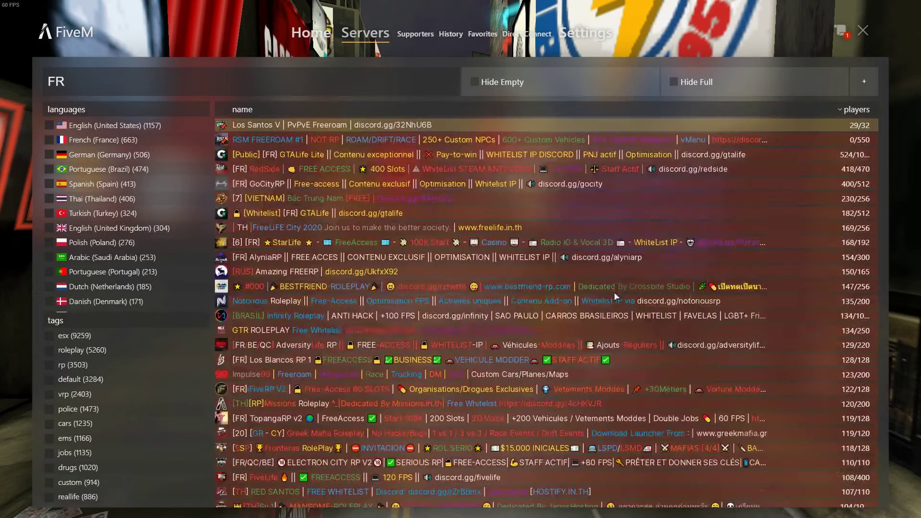
Replace the search with 'fairy', then close FiveM.
{"action": "left_click_drag", "start_coordinate": [90, 84], "coordinate": [1, 79]}
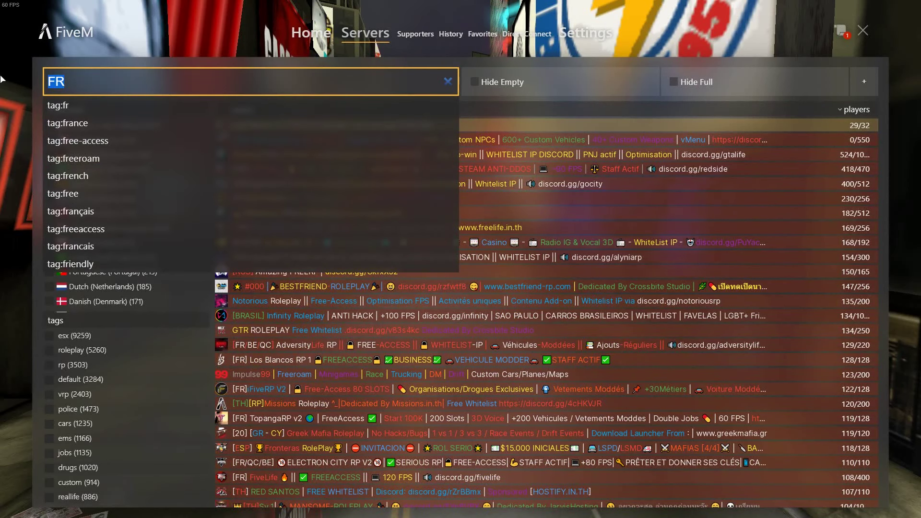
{"action": "type", "text": "fairy"}
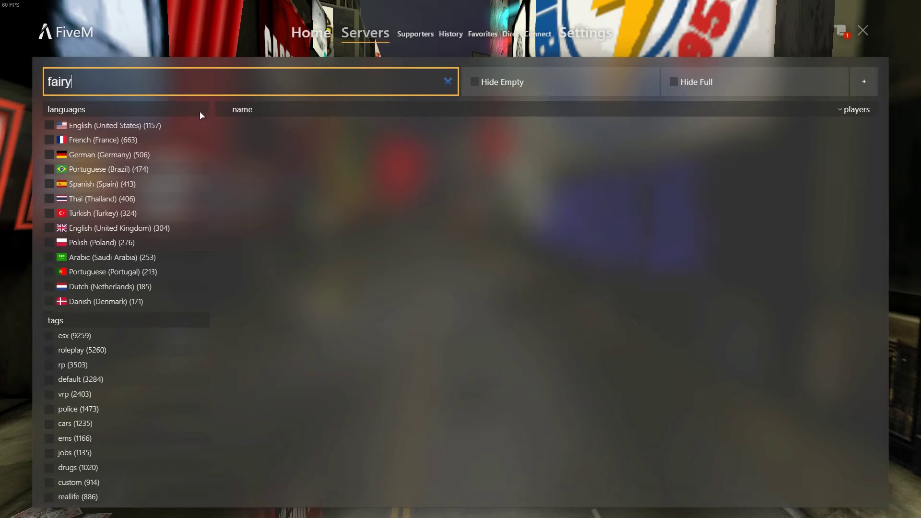
{"action": "left_click", "coordinate": [863, 32]}
Search the web for 'fairy v' and scroll through the results.
{"action": "left_click", "coordinate": [208, 43]}
{"action": "type", "text": "fairy v"}
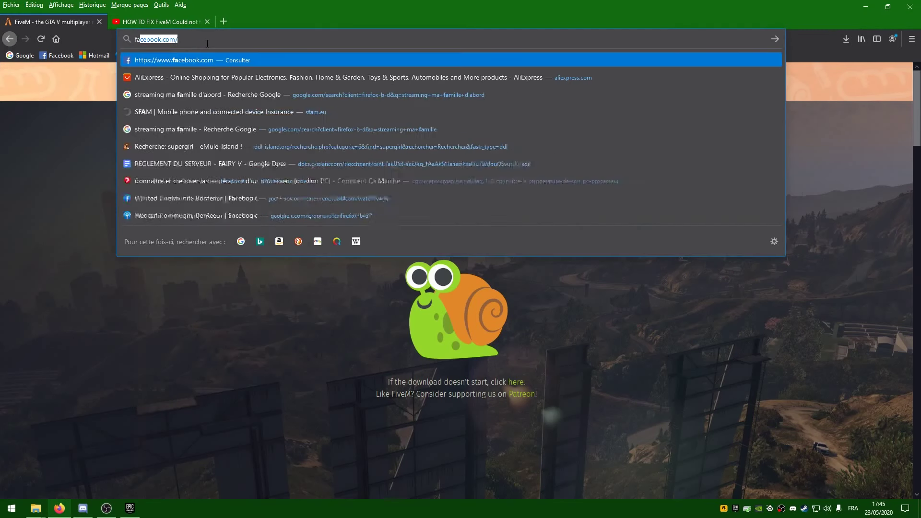
{"action": "key", "text": "Return"}
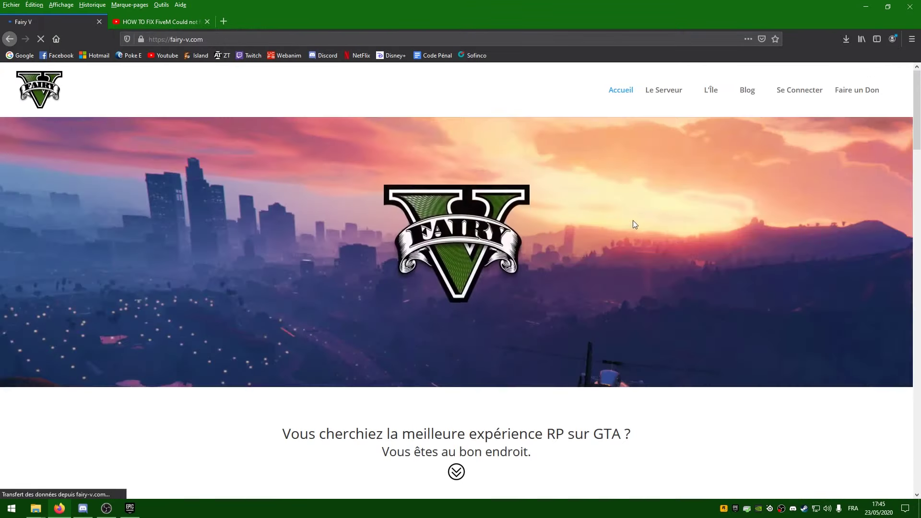
{"action": "scroll", "coordinate": [632, 221], "scroll_direction": "down", "scroll_amount": 10}
{"action": "scroll", "coordinate": [635, 237], "scroll_direction": "down", "scroll_amount": 6}
{"action": "scroll", "coordinate": [637, 240], "scroll_direction": "up", "scroll_amount": 8}
{"action": "scroll", "coordinate": [637, 239], "scroll_direction": "up", "scroll_amount": 6}
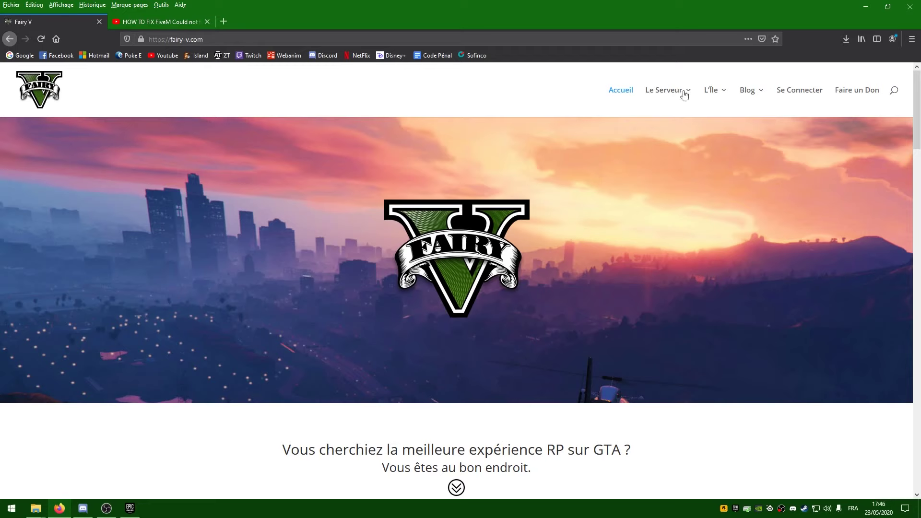
Browse the Fairy V site's menus, then bring the Epic Games launcher forward.
{"action": "mouse_move", "coordinate": [683, 94]}
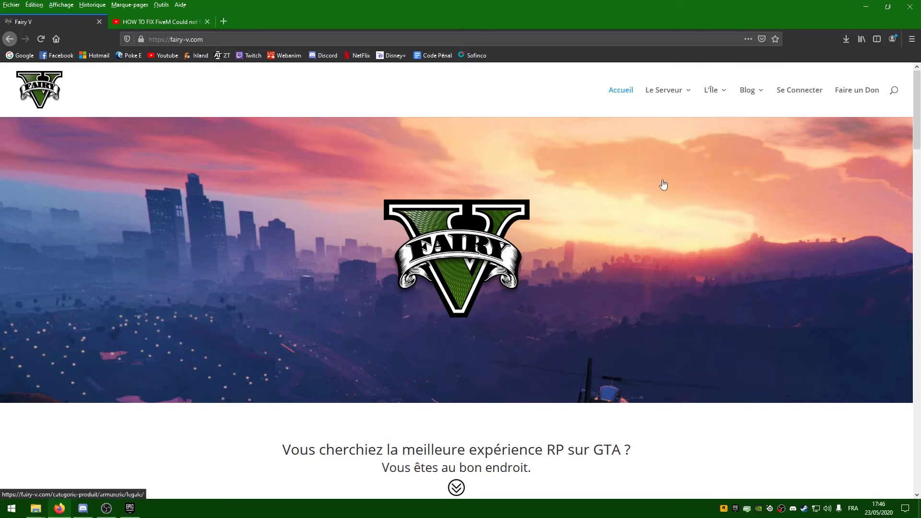
{"action": "mouse_move", "coordinate": [741, 96]}
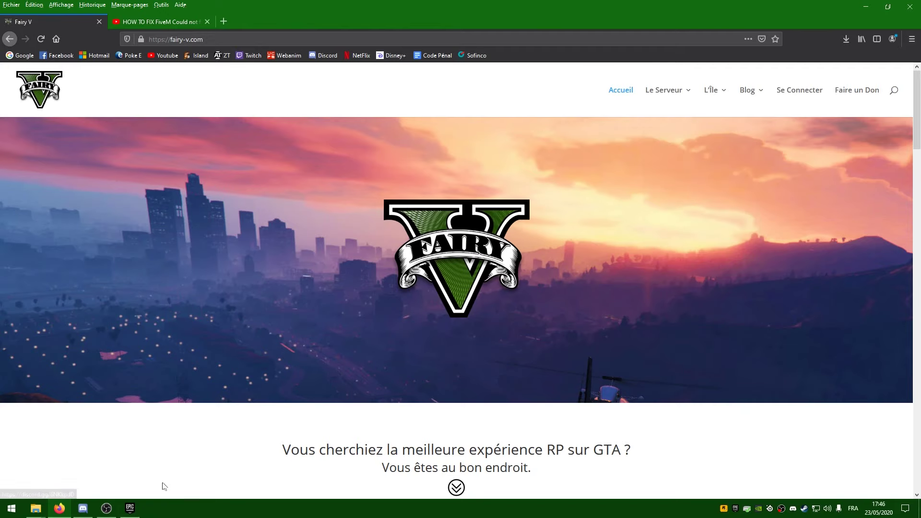
{"action": "left_click", "coordinate": [129, 508]}
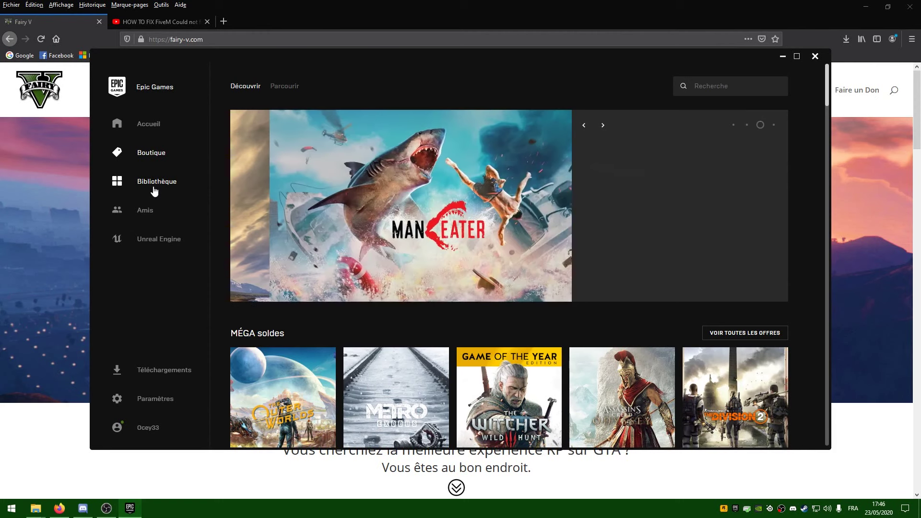
Open the Steam library from the tray, include Tools, and search for 'source'.
{"action": "right_click", "coordinate": [803, 508]}
{"action": "left_click", "coordinate": [694, 438]}
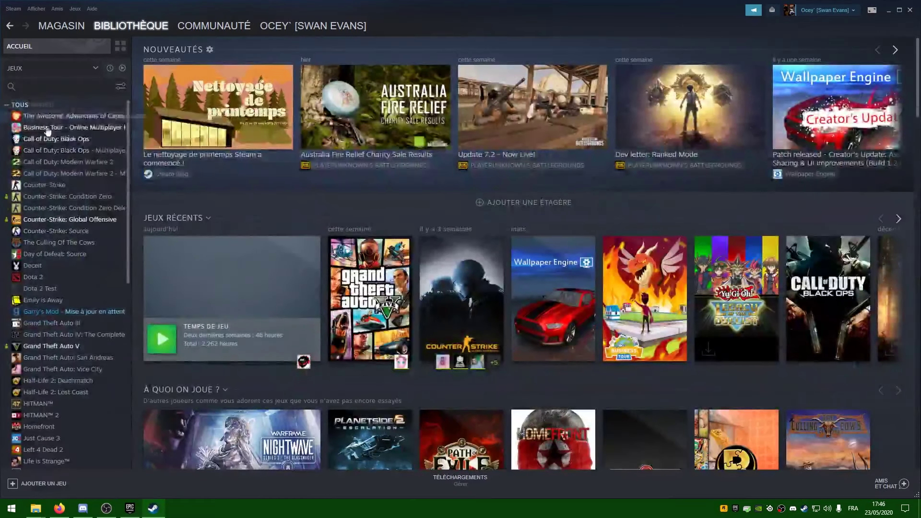
{"action": "left_click", "coordinate": [77, 70]}
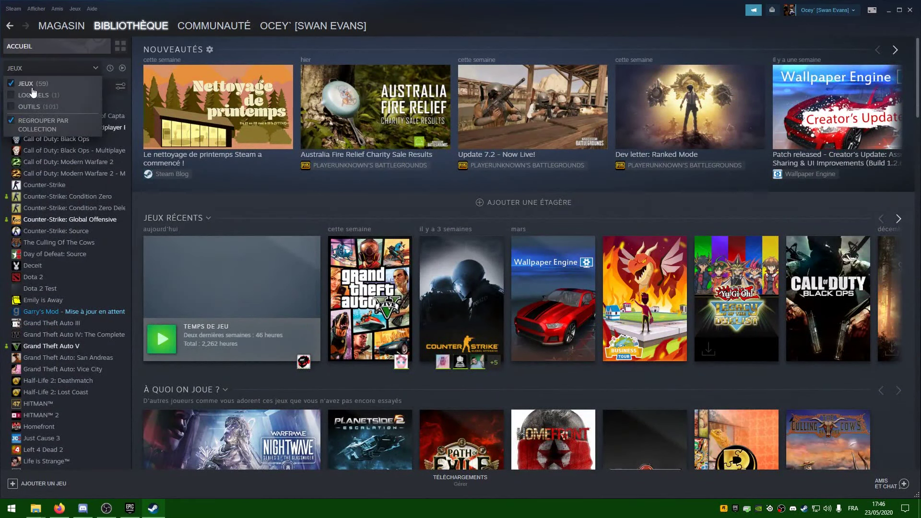
{"action": "left_click", "coordinate": [32, 106]}
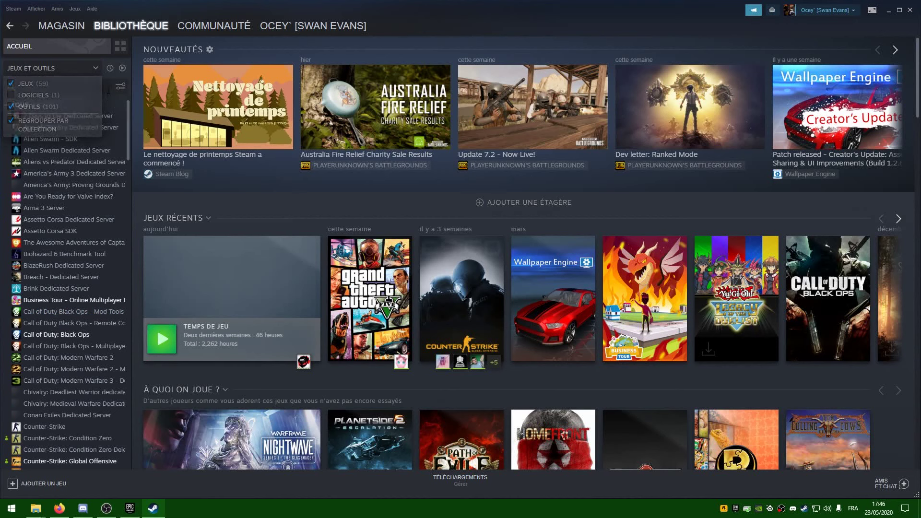
{"action": "left_click", "coordinate": [94, 85]}
{"action": "type", "text": "source dskl"}
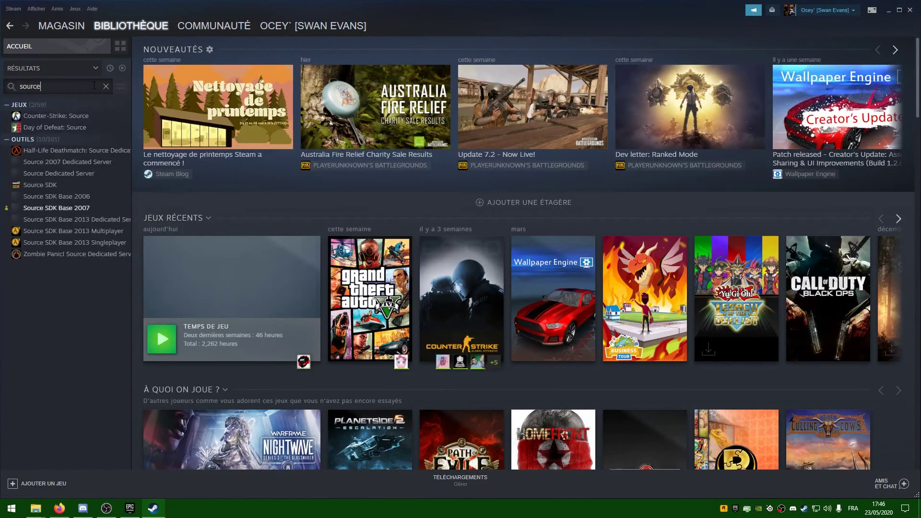
{"action": "key", "text": "BackSpace"}
{"action": "key", "text": "BackSpace"}
{"action": "key", "text": "BackSpace"}
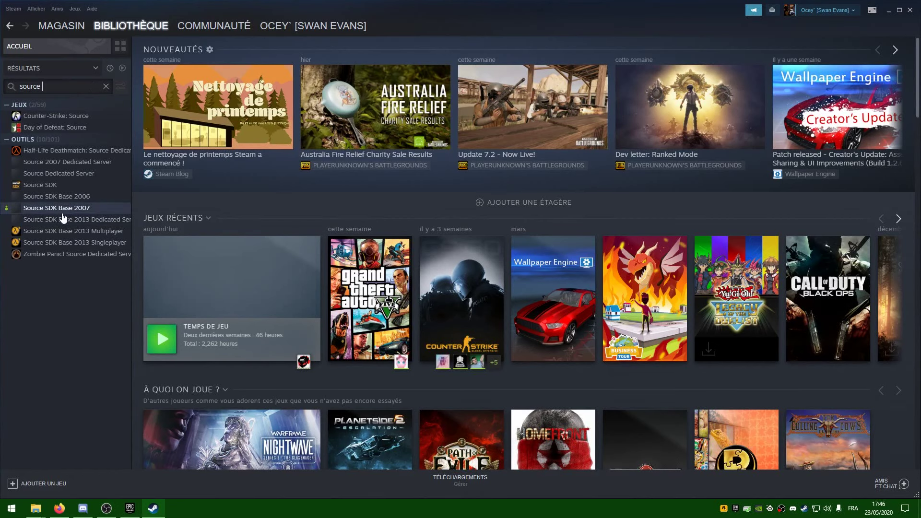
Open Source SDK Base 2007's library page and review its playtime and activity.
{"action": "left_click", "coordinate": [64, 214]}
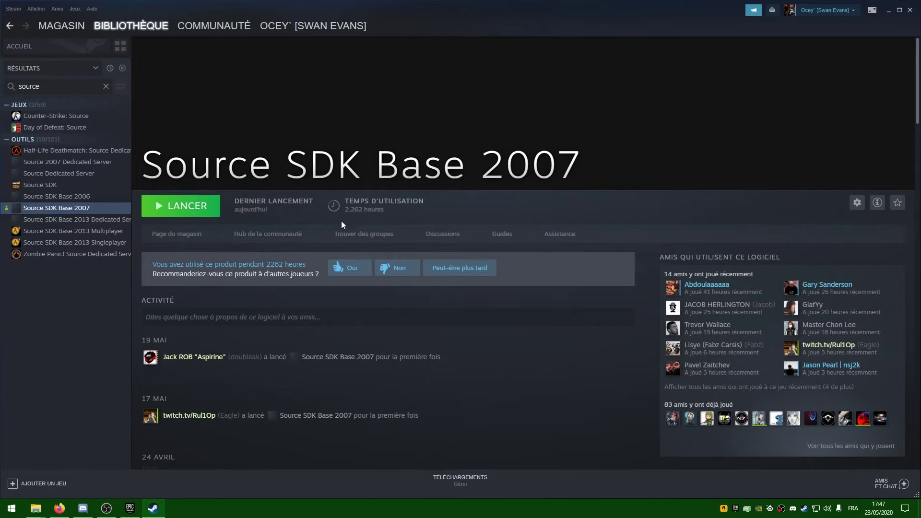
{"action": "scroll", "coordinate": [341, 221], "scroll_direction": "down", "scroll_amount": 10}
{"action": "scroll", "coordinate": [263, 346], "scroll_direction": "up", "scroll_amount": 10}
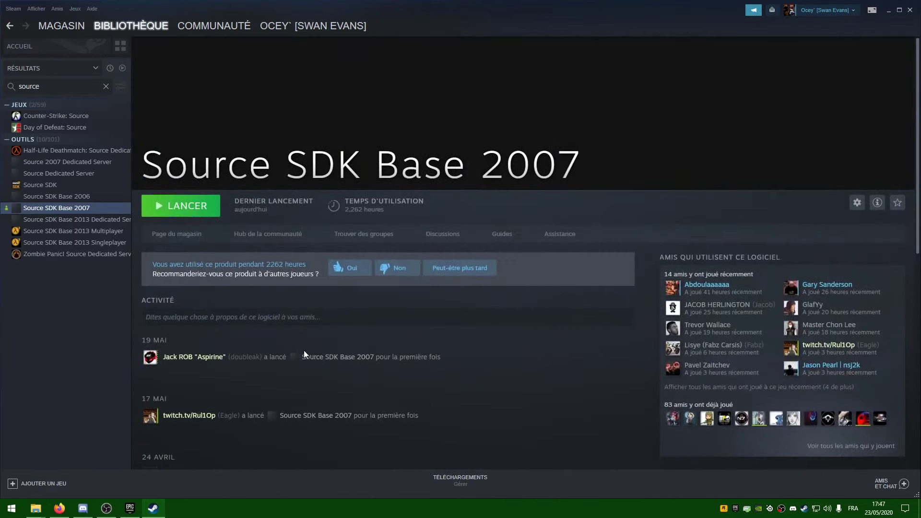